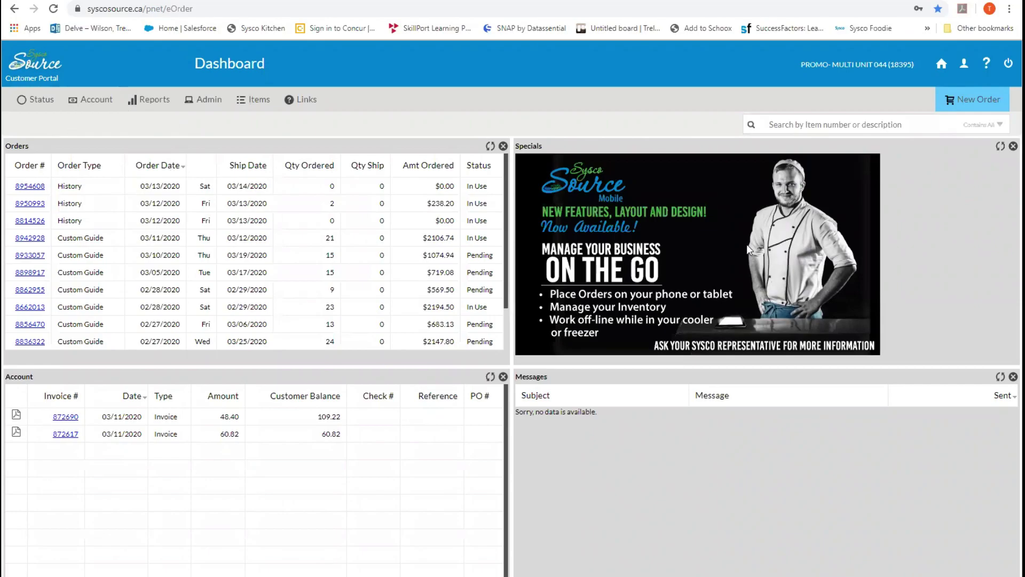
Start a new order and expand the order-source From options in the Start a New Order dialog
click(968, 105)
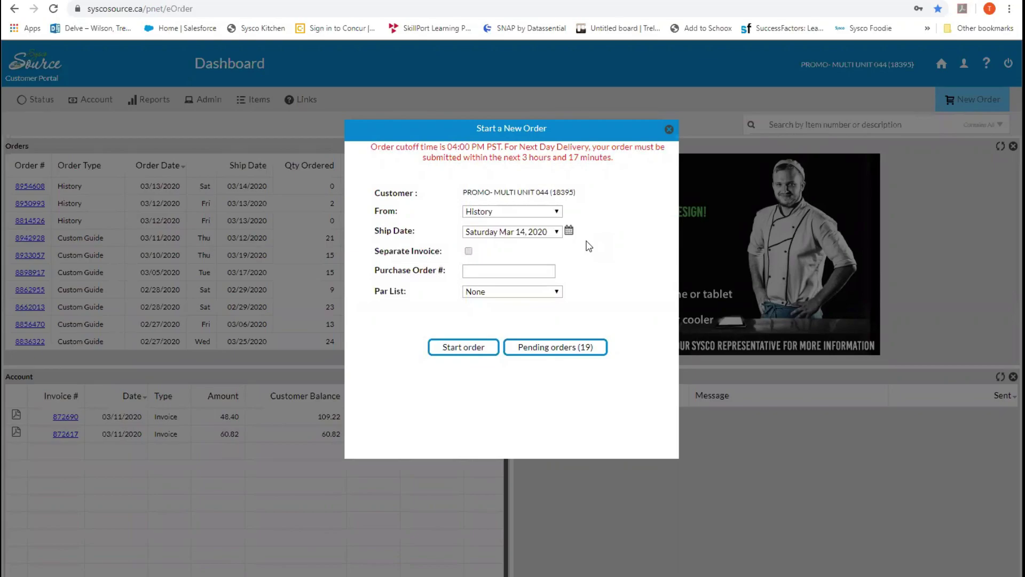
click(557, 212)
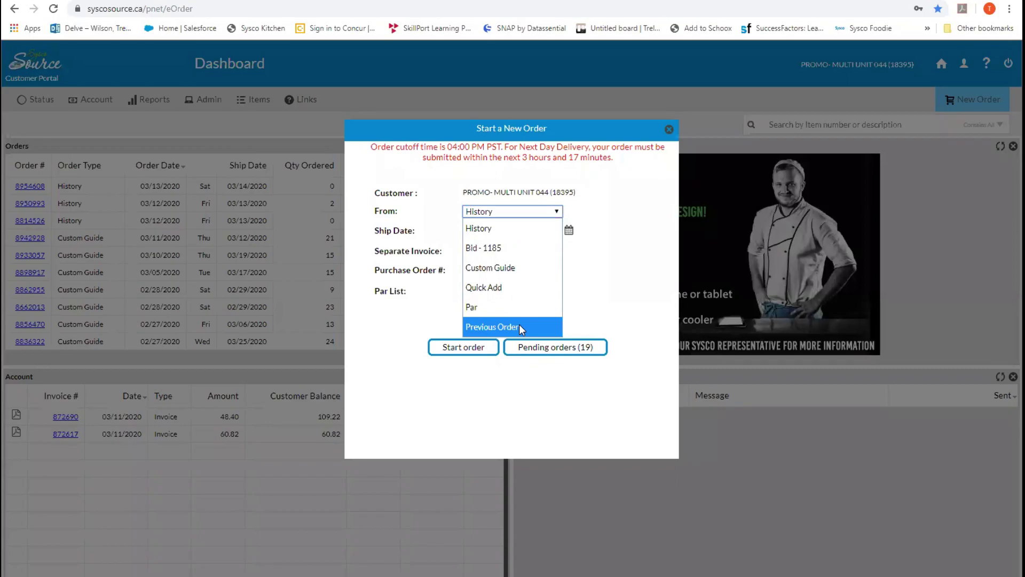
Build the order from a custom guide and select the Training guide
click(519, 263)
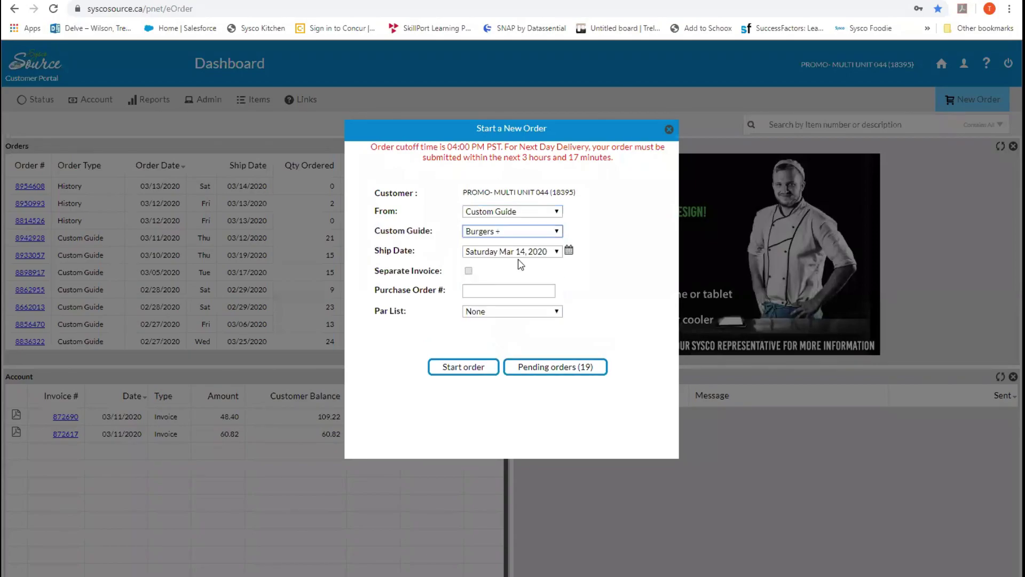
click(555, 231)
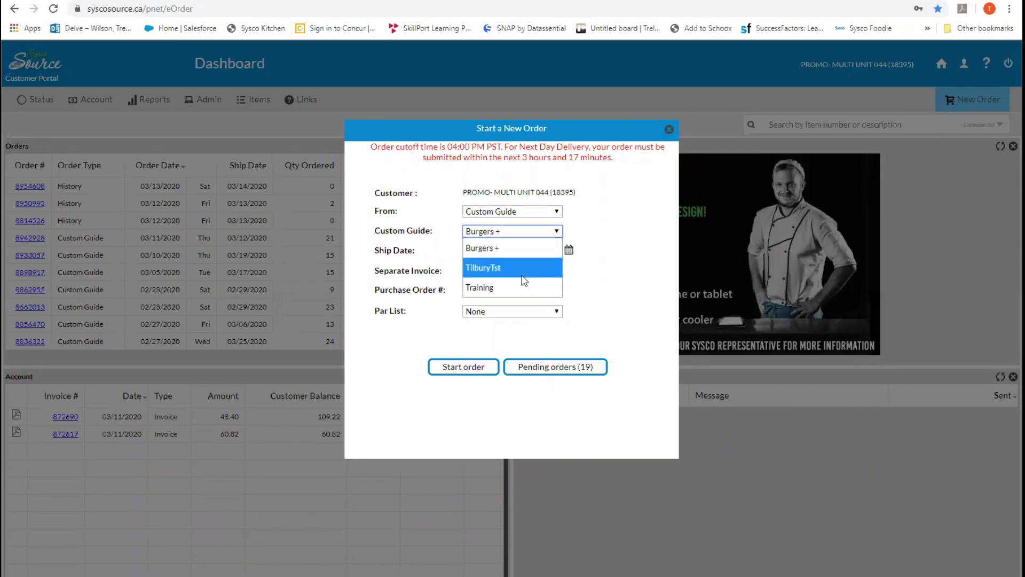
click(508, 288)
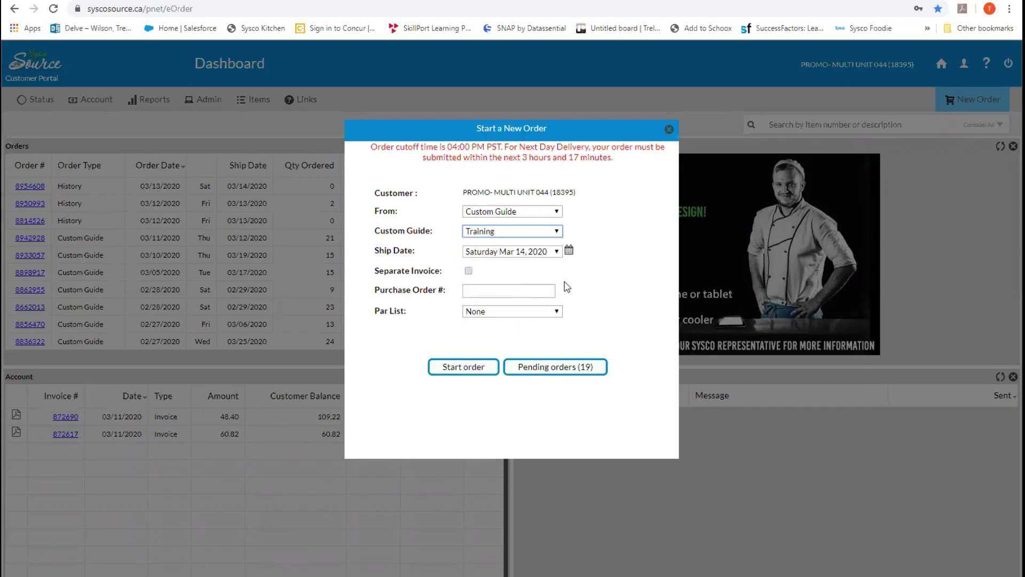
Set the ship date to Tuesday Mar 17, 2020
click(557, 252)
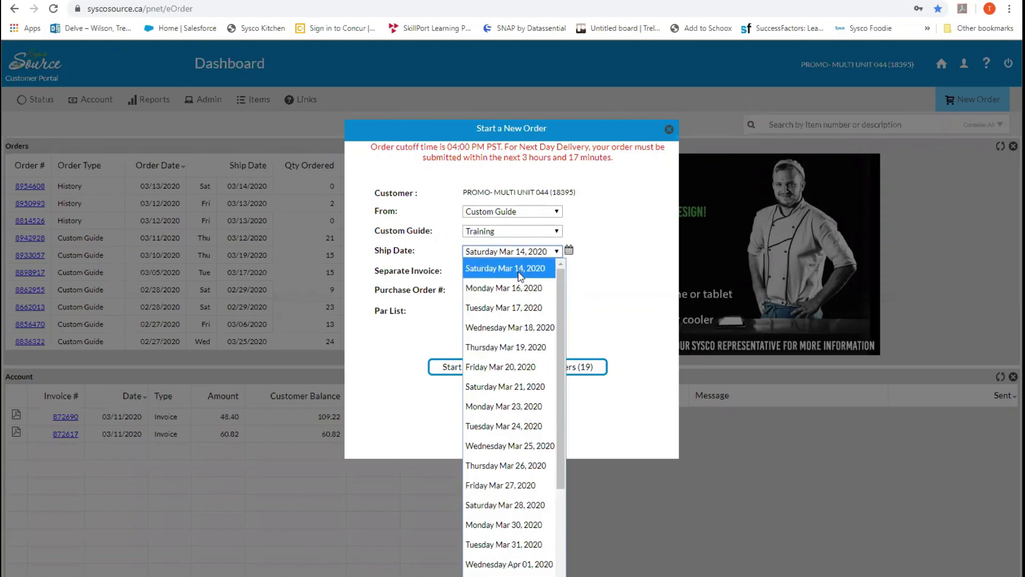
click(568, 250)
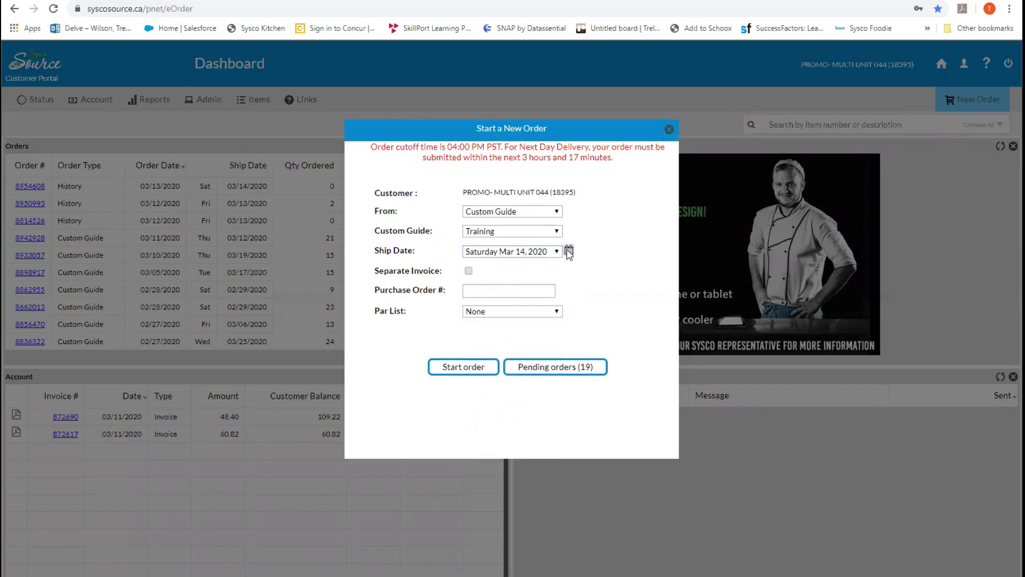
click(569, 250)
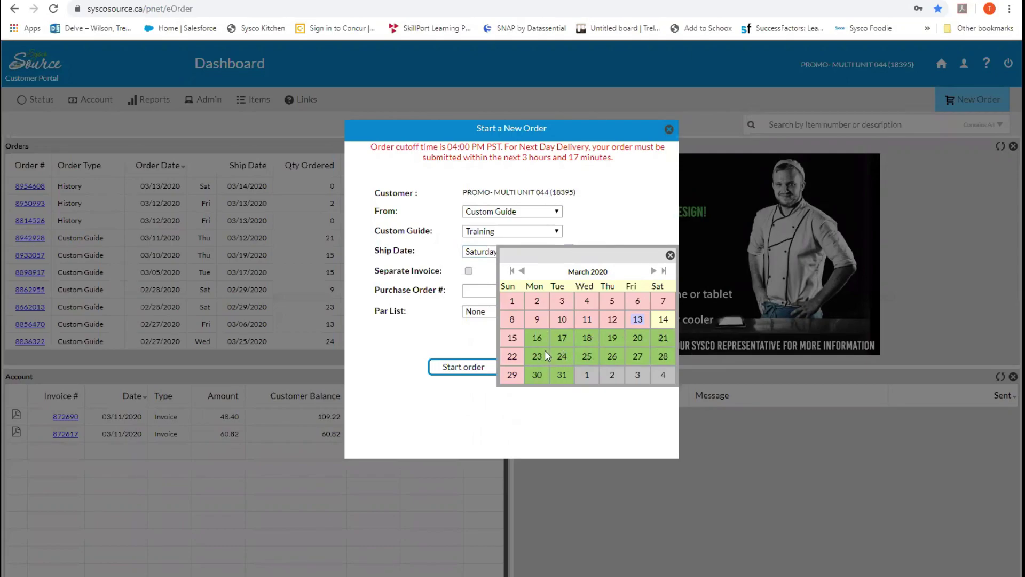
click(670, 260)
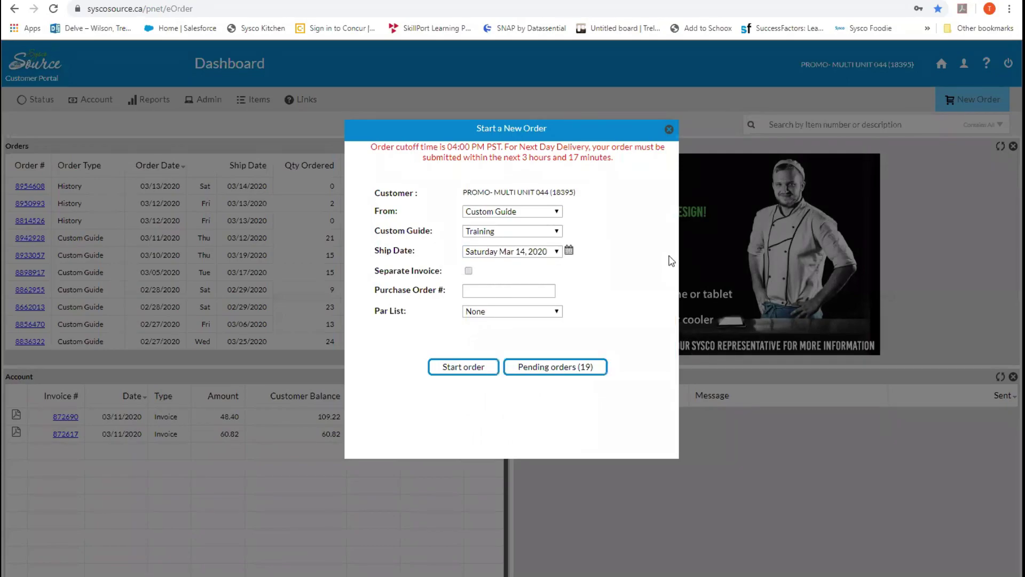
click(555, 251)
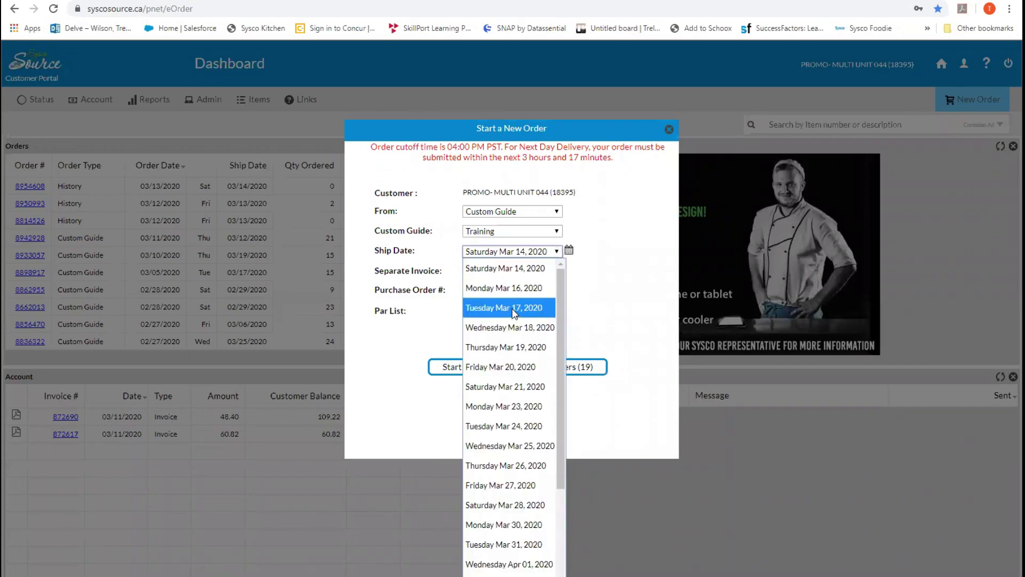
click(515, 312)
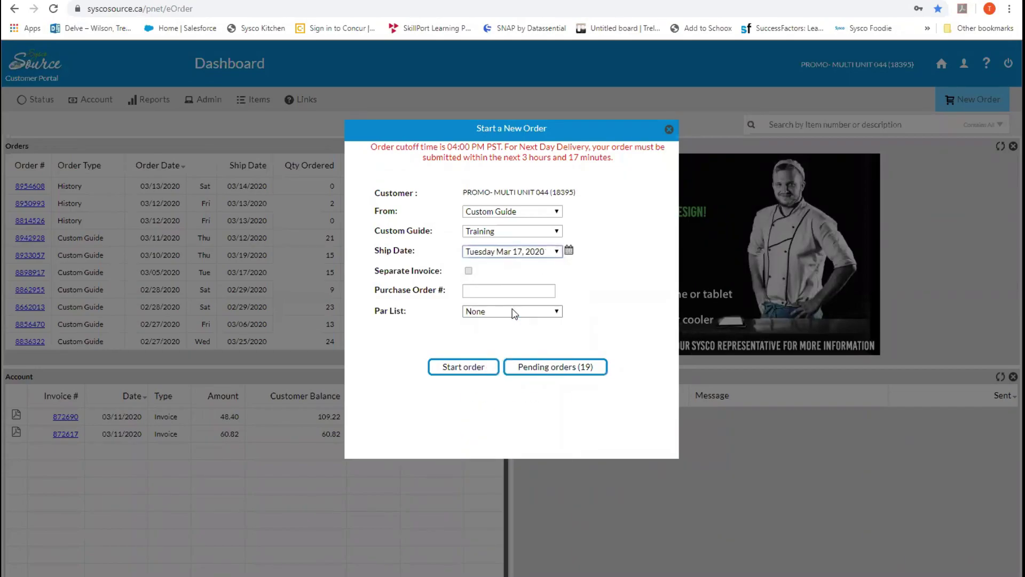
click(468, 272)
click(469, 273)
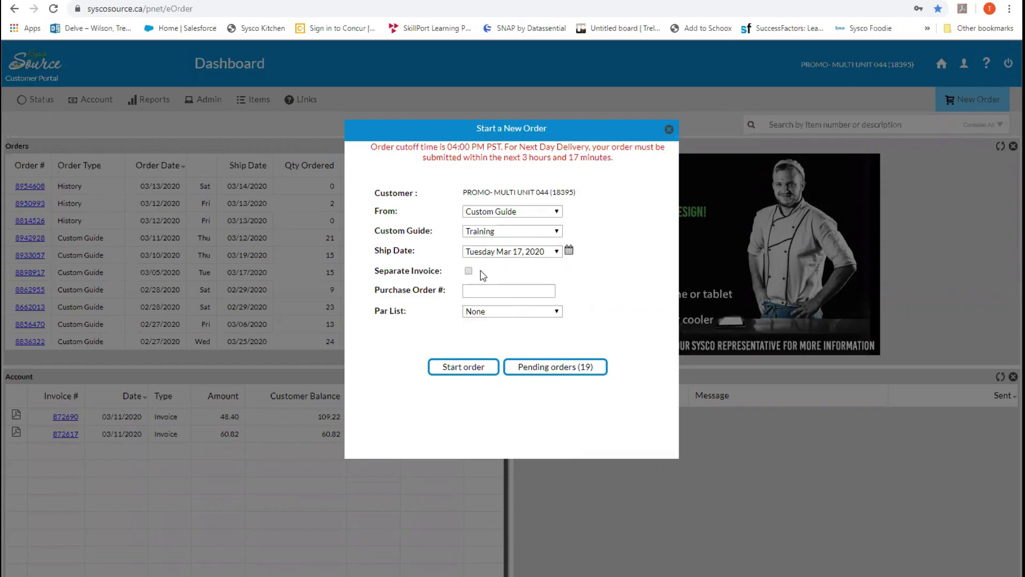
click(469, 271)
click(469, 271)
click(485, 292)
click(475, 366)
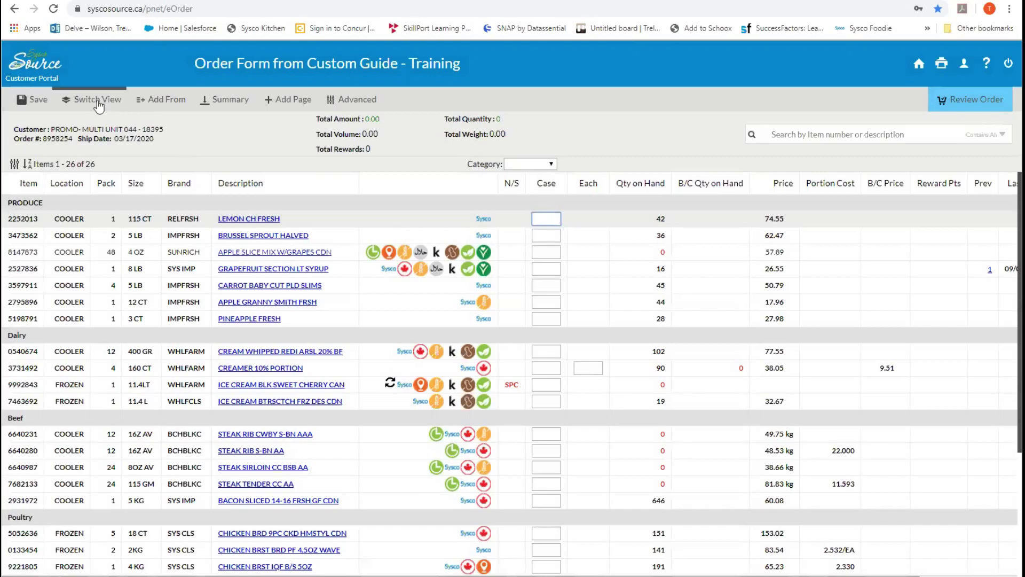
Switch the Training order form to its alternate view listing items by category
click(97, 103)
scroll(83, 513, down, 3)
scroll(79, 454, up, 3)
Review STEAK RIB CWBY S-BN AAA's nutrition, summary and weekly movement history in its item carousel
click(287, 436)
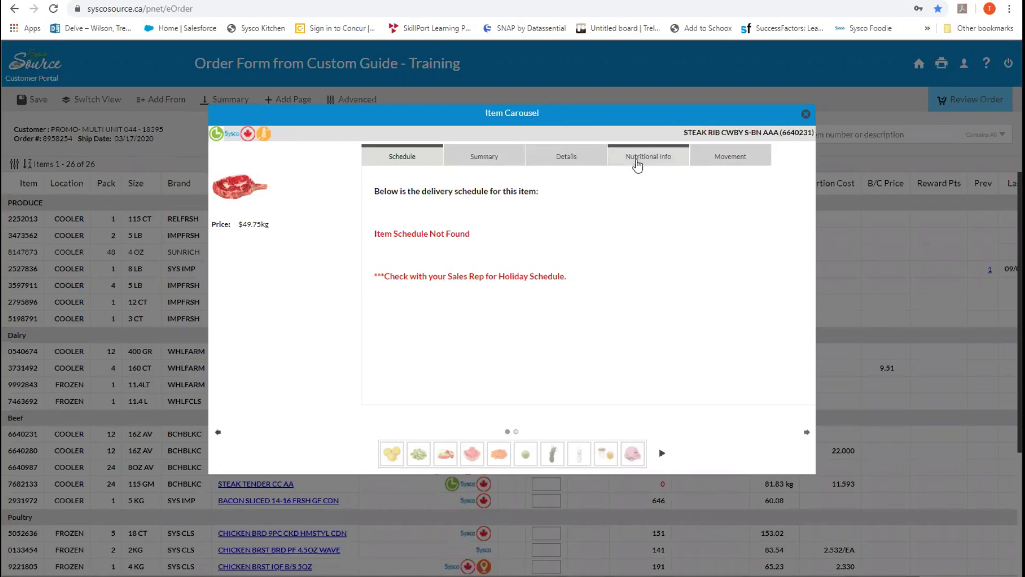
click(638, 164)
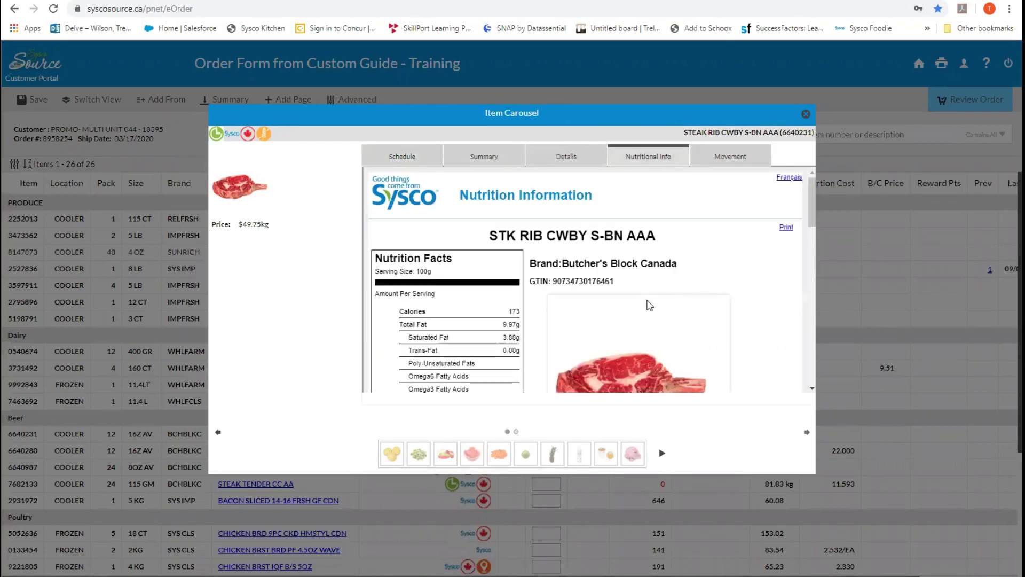
scroll(526, 327, down, 1)
scroll(525, 328, down, 3)
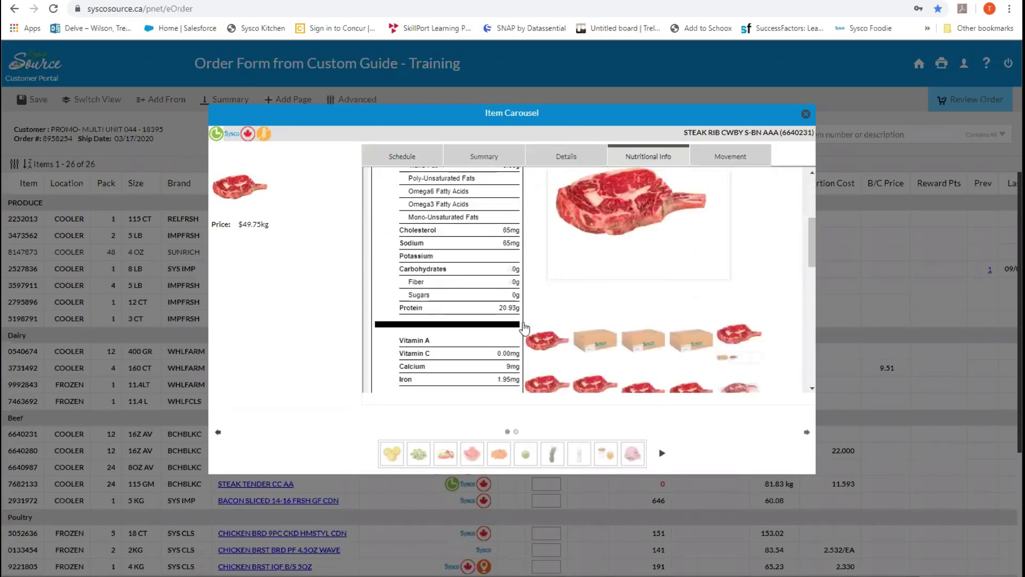
scroll(525, 328, up, 1)
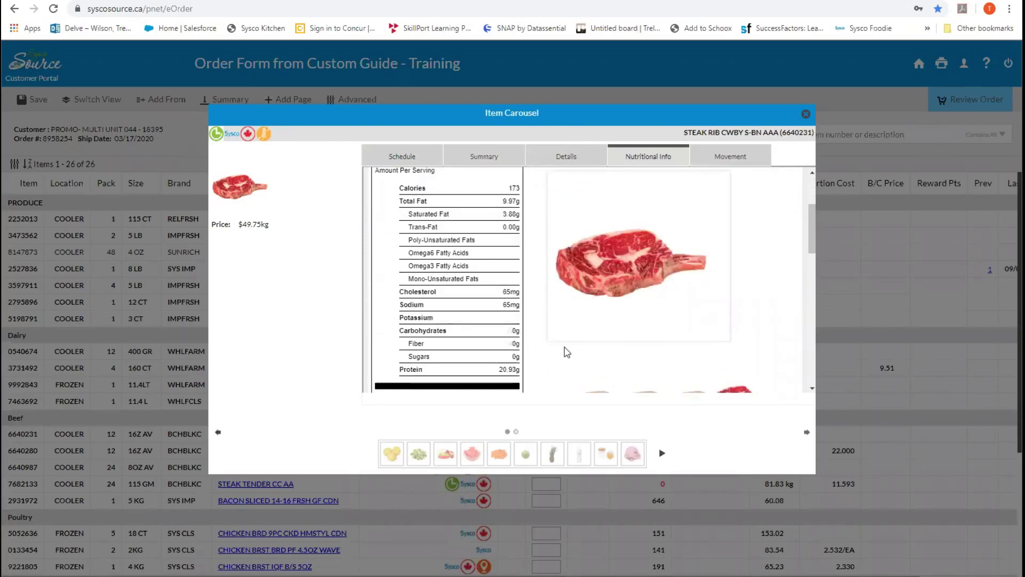
scroll(565, 351, down, 5)
scroll(565, 351, down, 1)
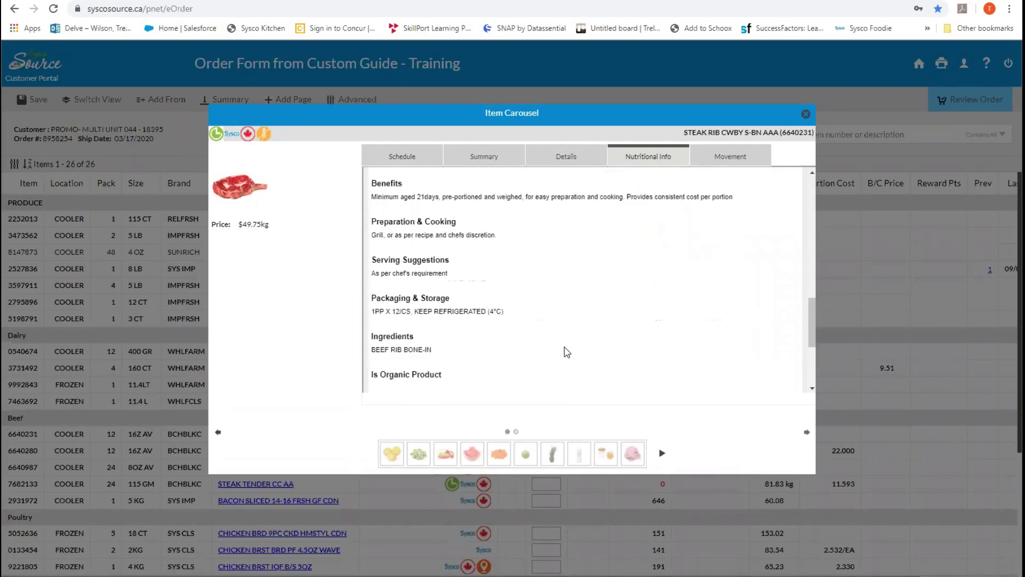
scroll(555, 324, up, 2)
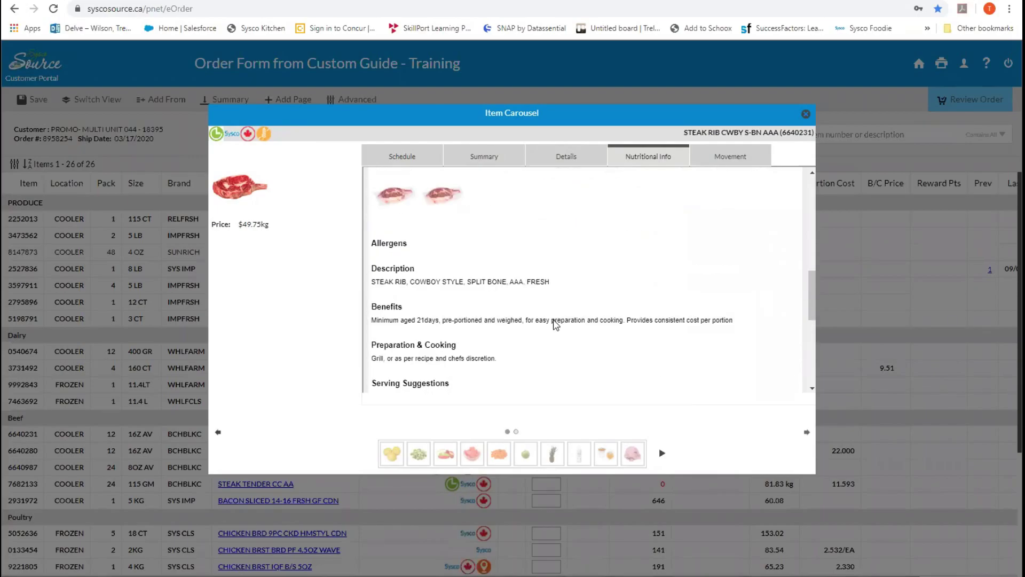
scroll(555, 323, down, 2)
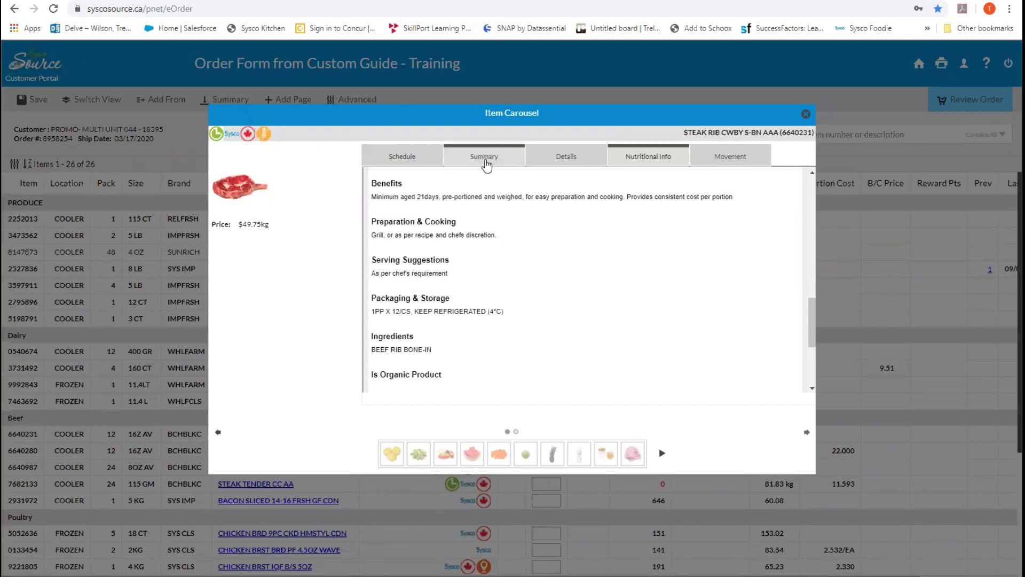
click(485, 161)
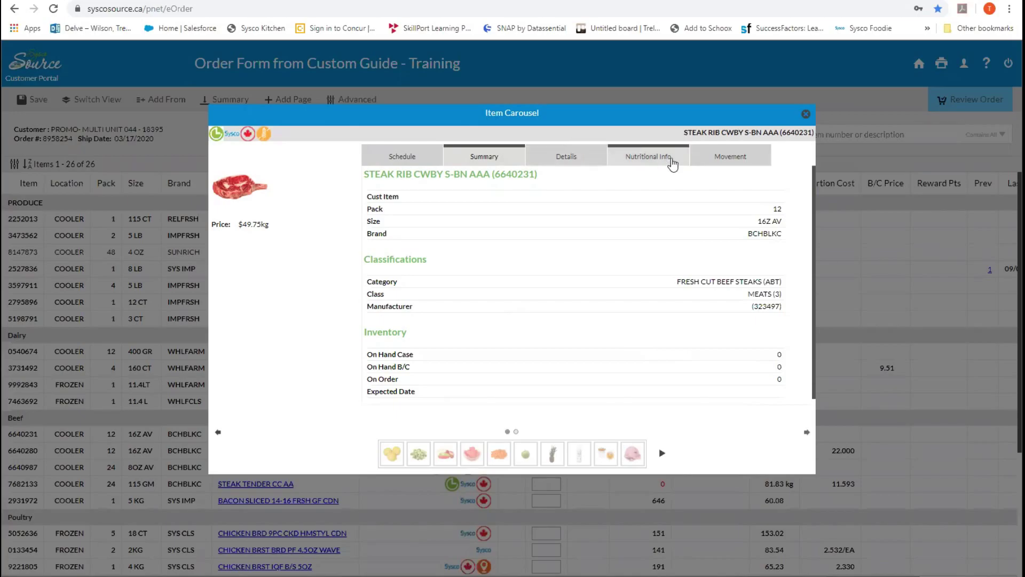
click(728, 161)
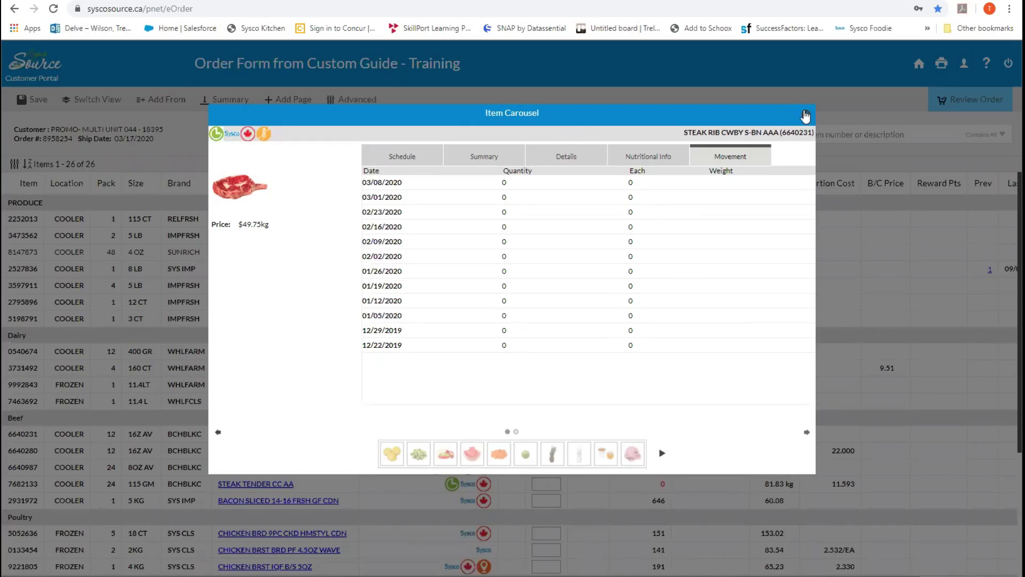
click(805, 116)
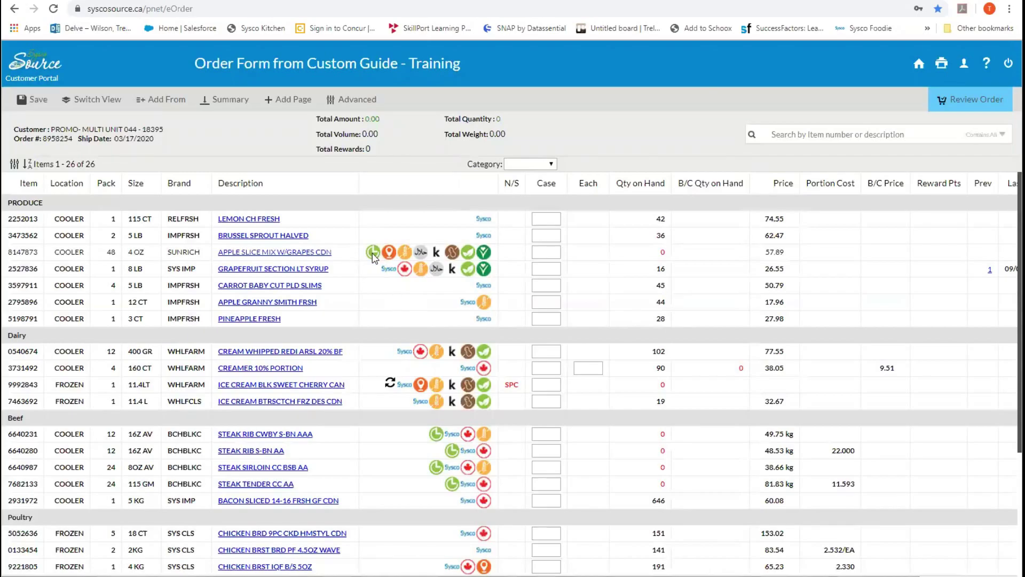
Order 2 cases of lemons, 2 cases of pineapple and 2 single creamers
mouse_move(486, 256)
click(547, 218)
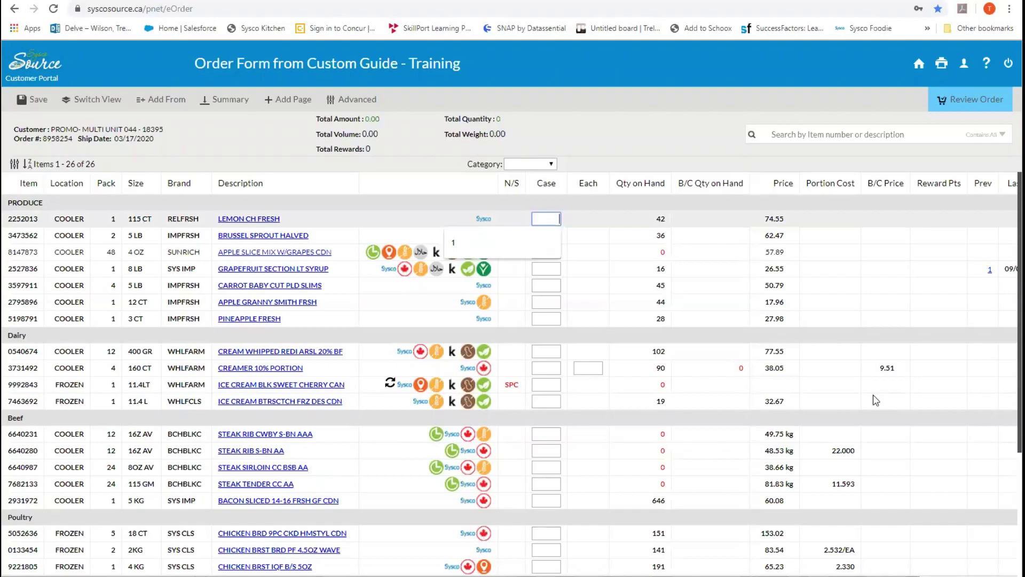
text(2)
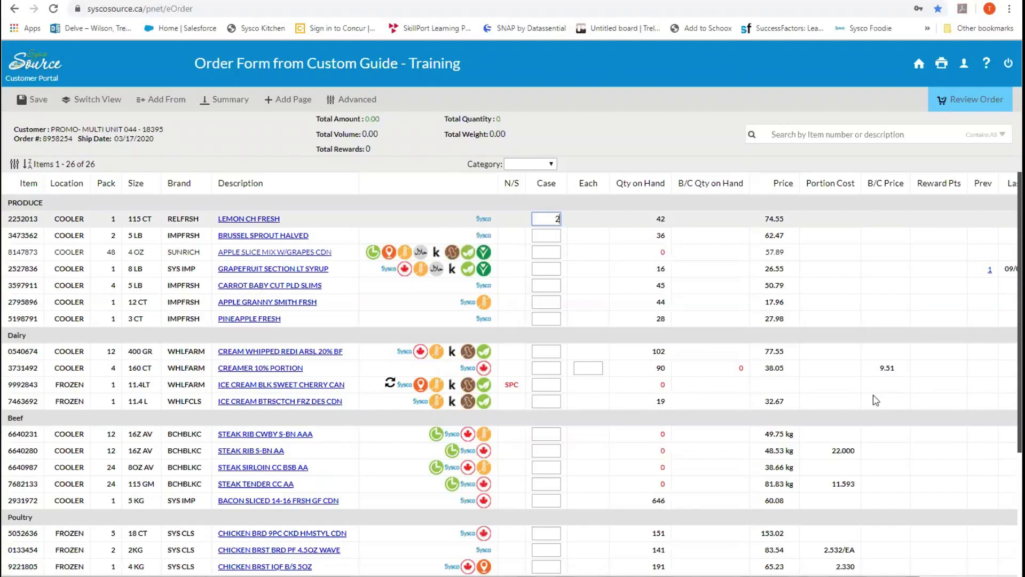
key(Down)
key(Down)
key(Down)
key(Down)
key(Down)
key(Down)
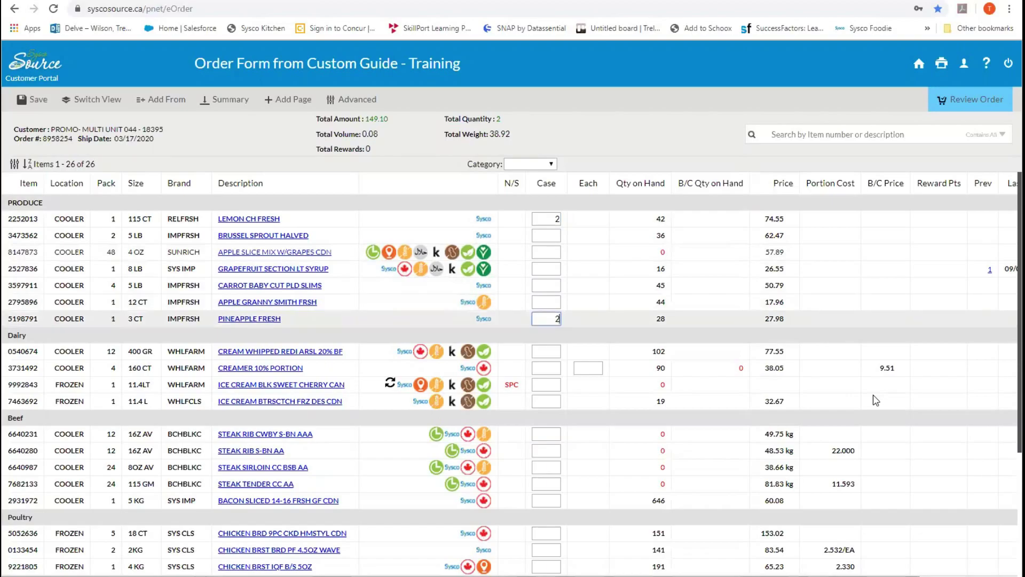
text(2)
key(Down)
key(Down)
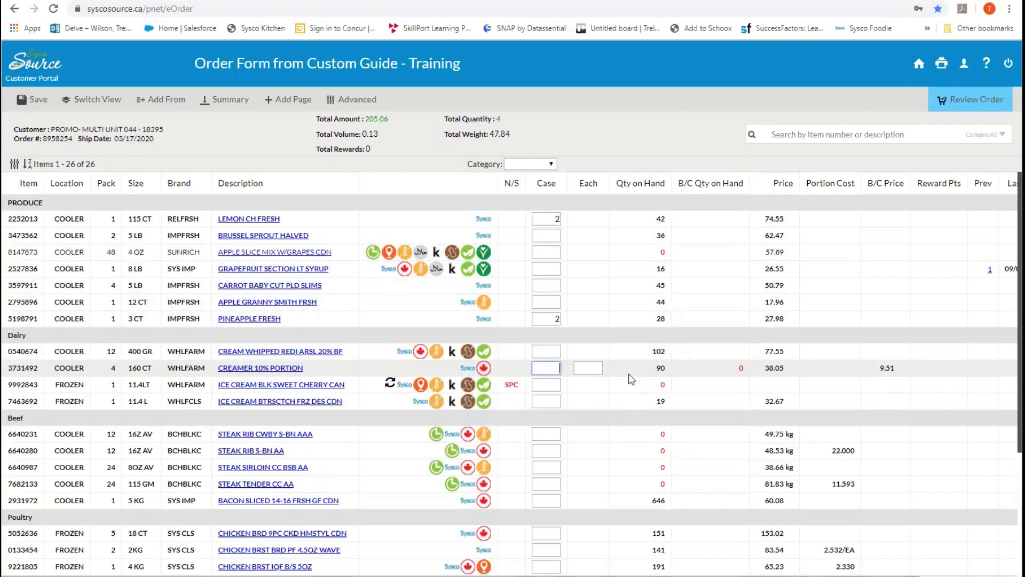
click(594, 369)
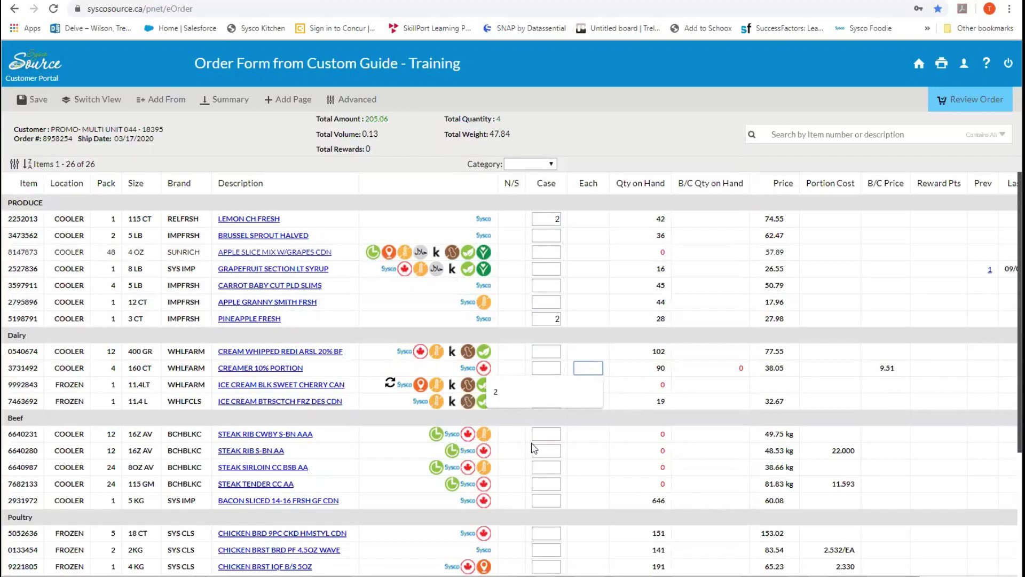
text(2)
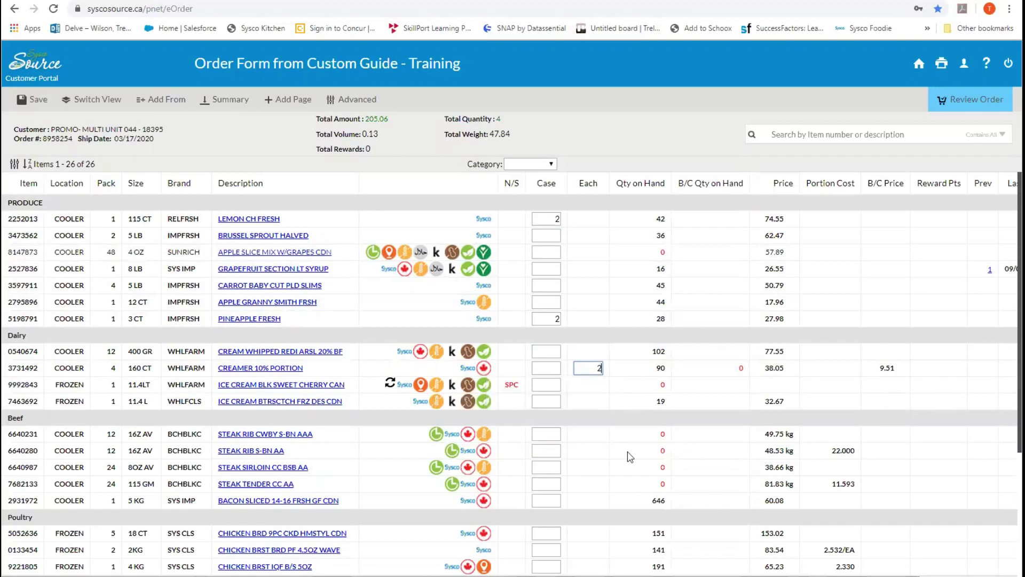
key(Tab)
key(Tab)
Order 2 cases each of butterscotch ice cream, rib steak, sliced bacon and chicken breast
text(1)
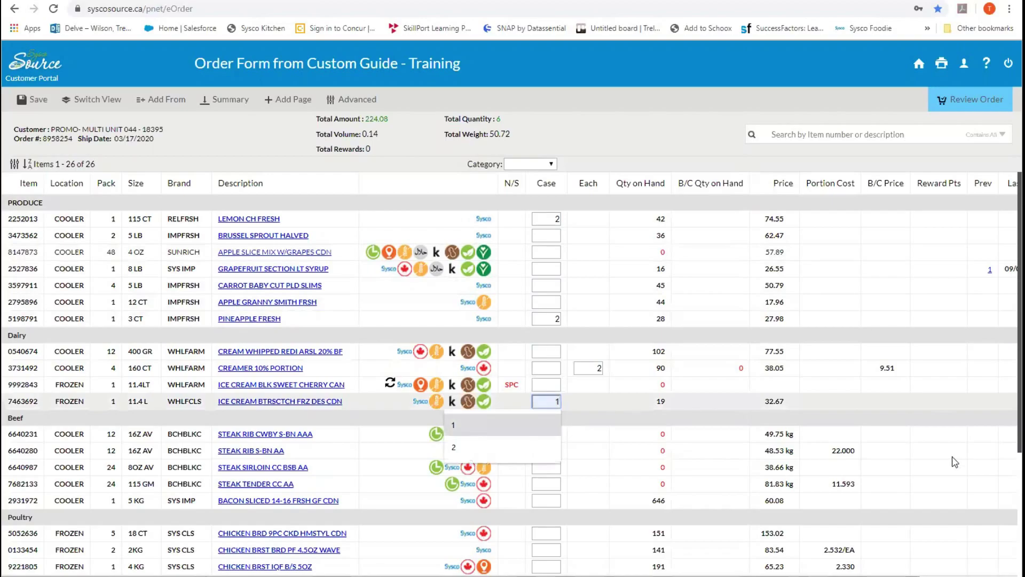
key(Down)
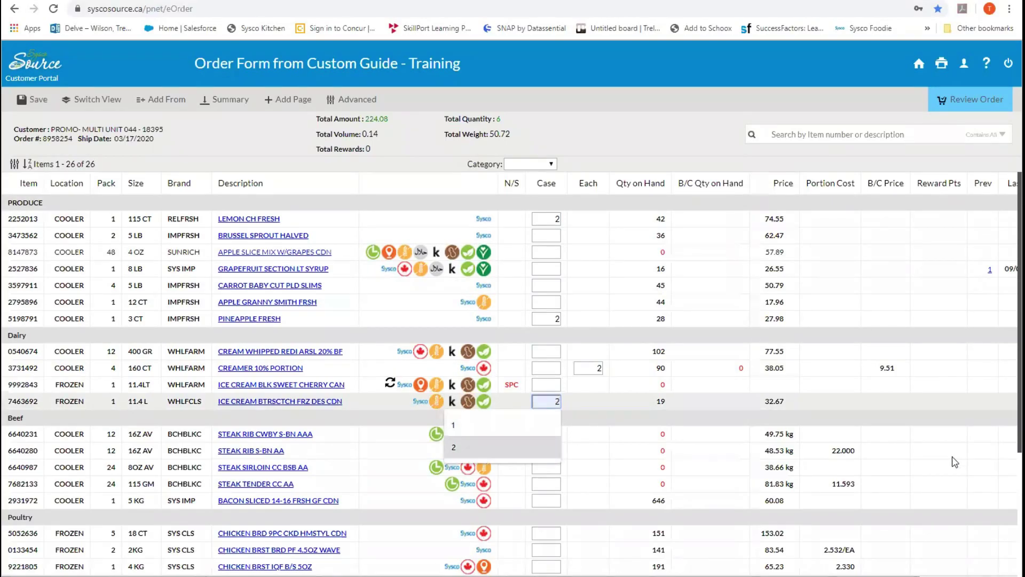
key(Tab)
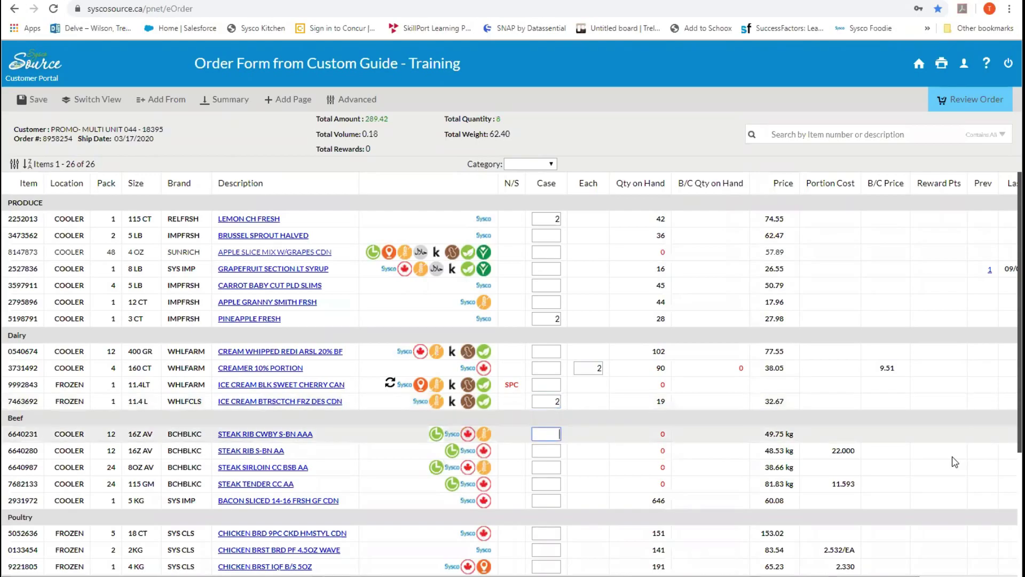
text(2)
key(Tab)
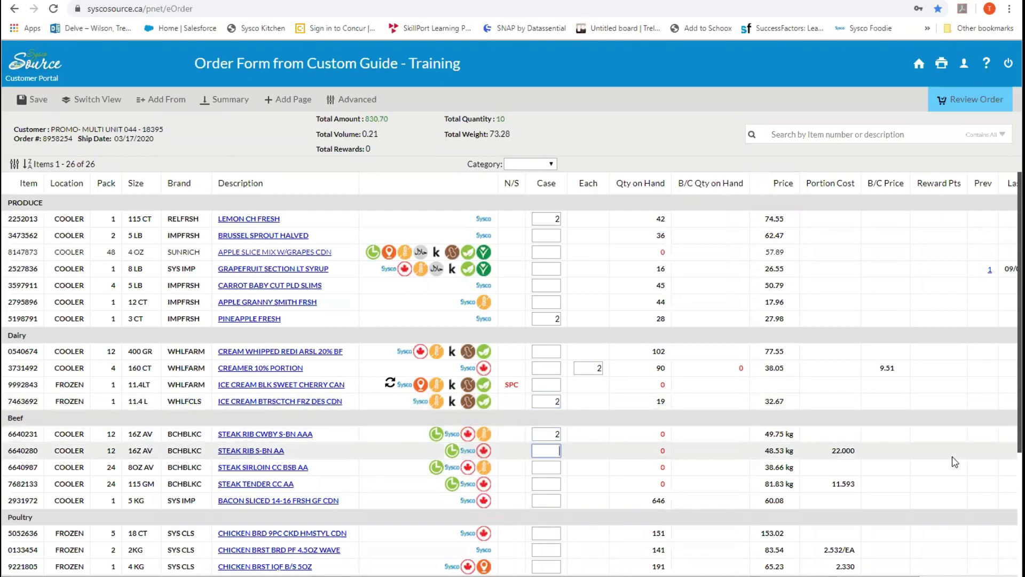
key(Tab)
key(Tab)
key(Tab)
text(2)
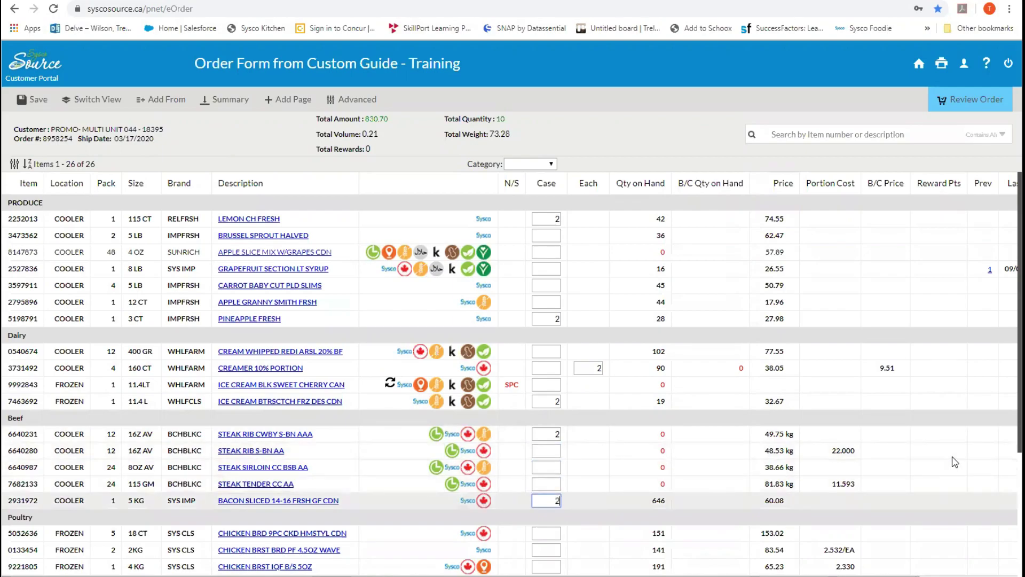
key(Tab)
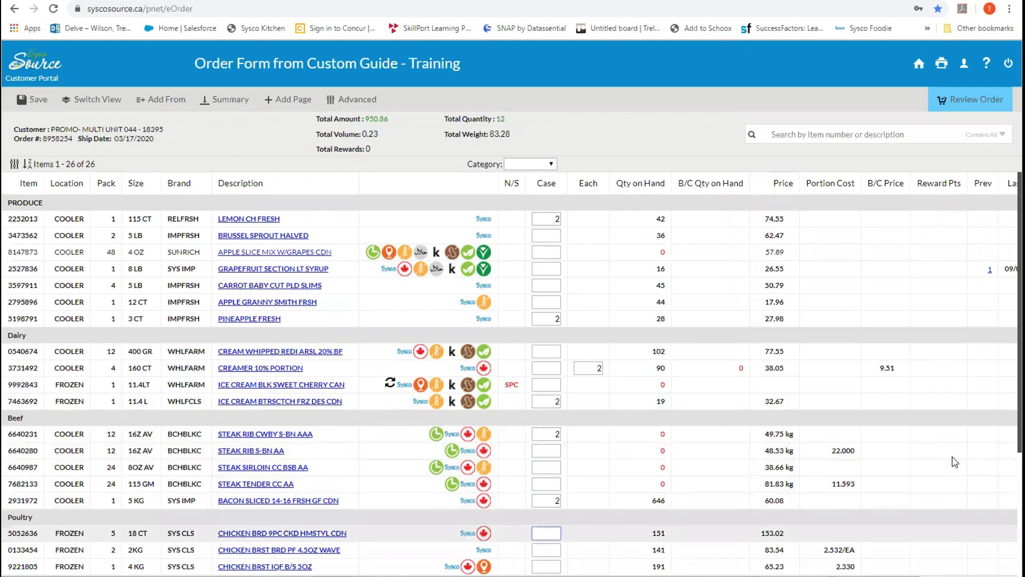
key(Tab)
text(2)
key(Tab)
key(Tab)
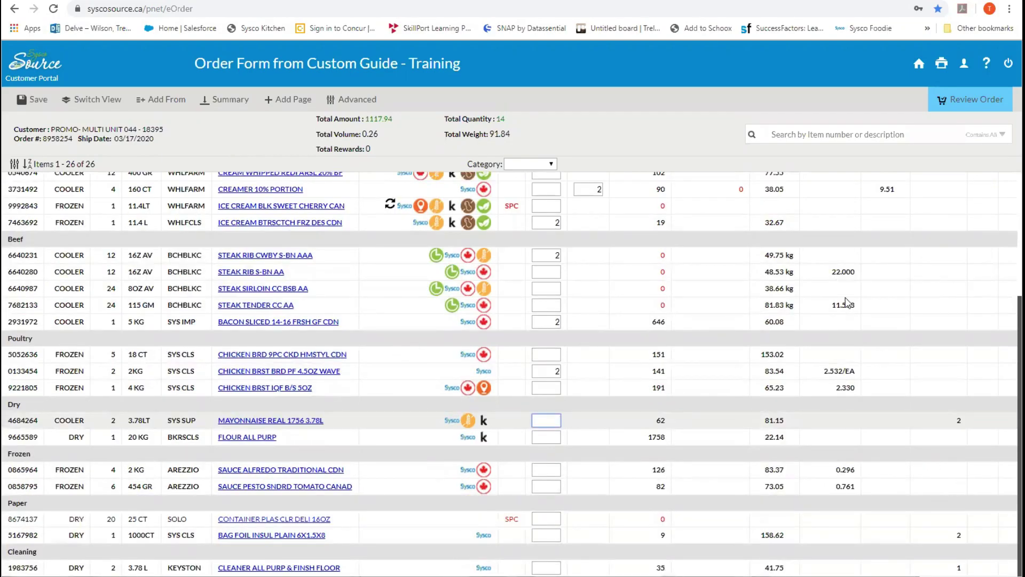
Open the Order Form Review Exceptions page for the seven ordered items
click(976, 101)
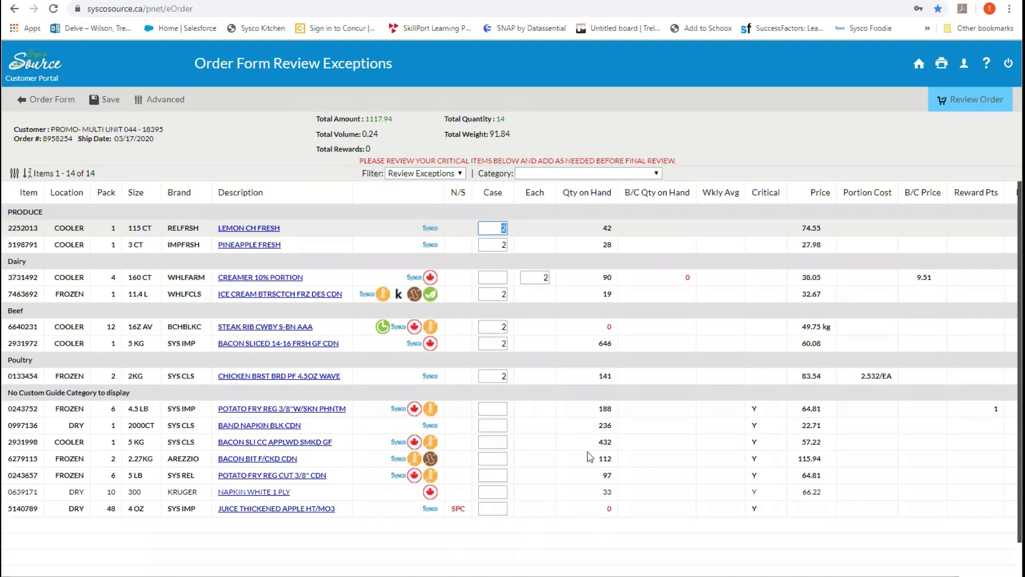
Continue to the final Review Order page (14 units, $1117.94), acknowledging the critical-items alert
click(948, 104)
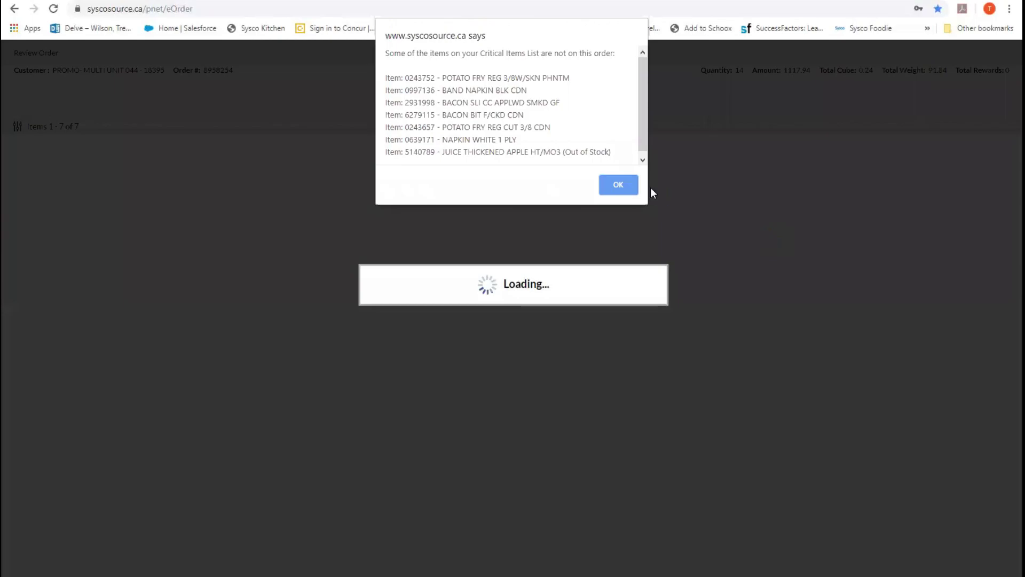
click(631, 187)
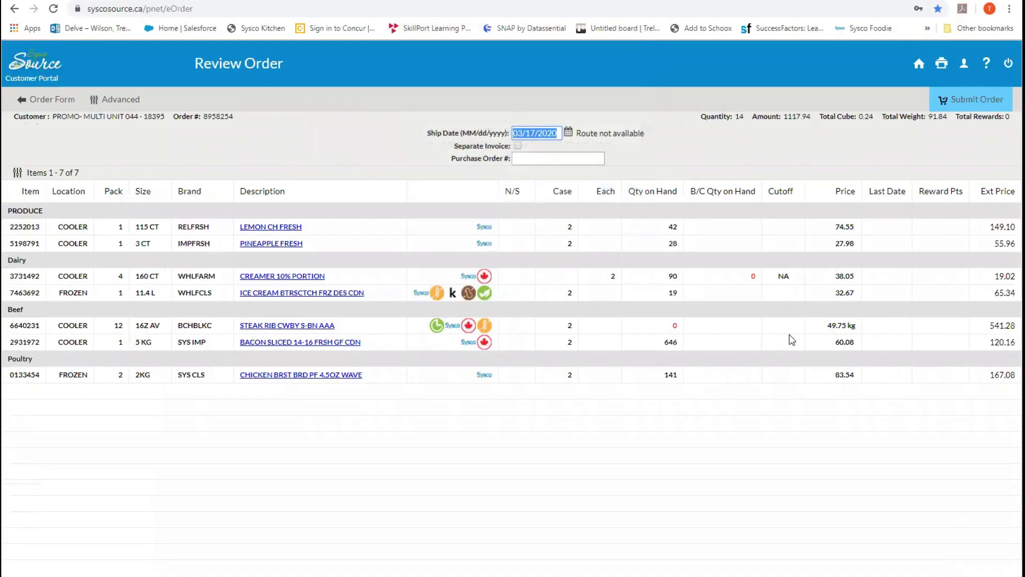
click(530, 161)
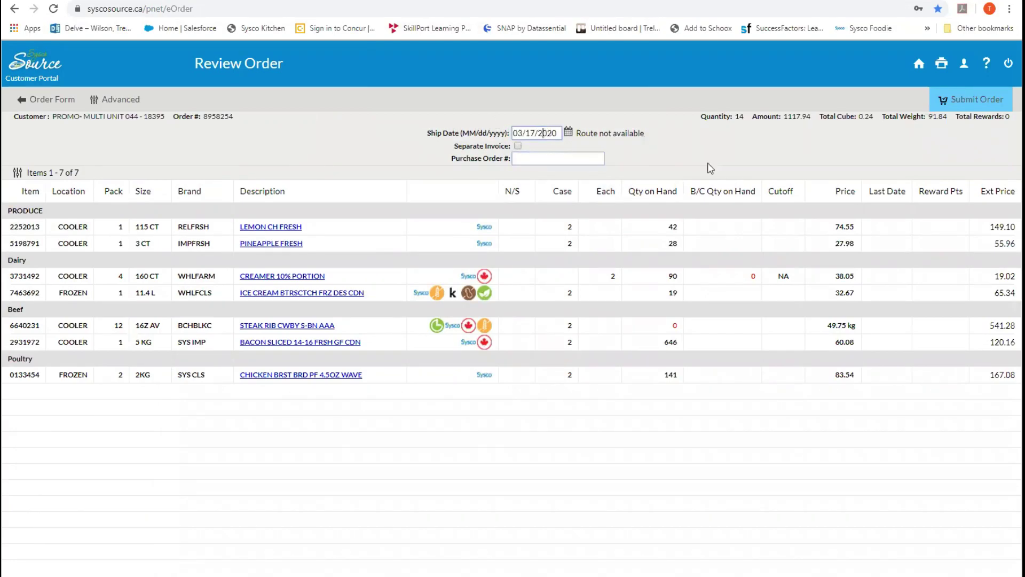